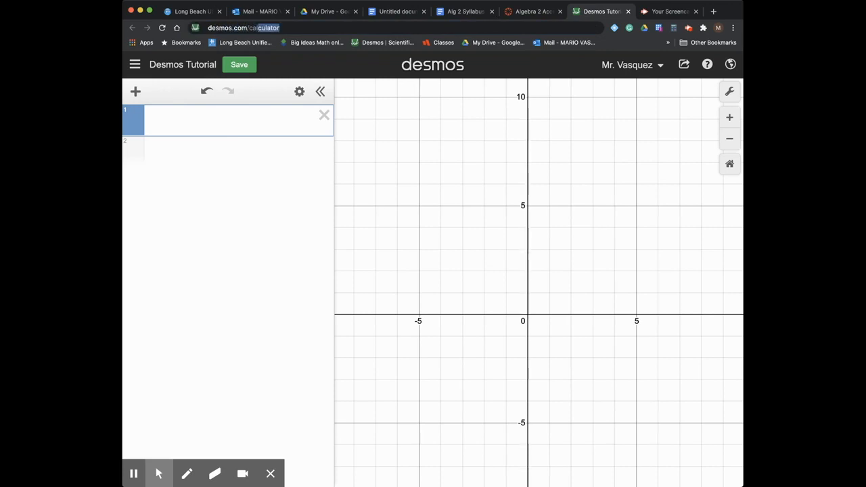
# - Load desmos.com/calculator and save a duplicate of the graph under the title Desmos Tutorial
pyautogui.press('Return')
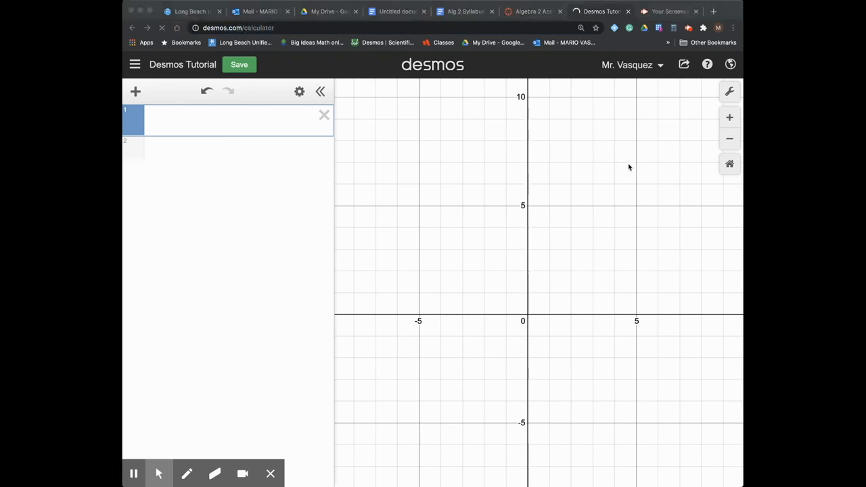
pyautogui.click(209, 66)
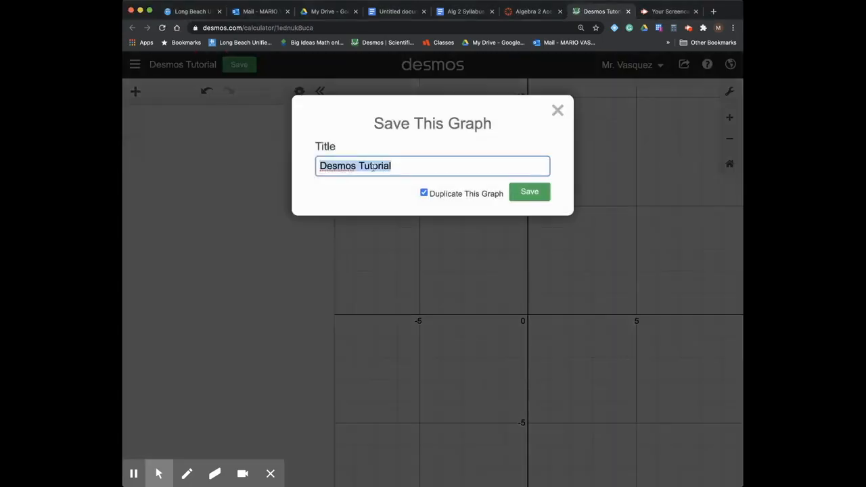
pyautogui.click(529, 192)
# - Graph y = x on the first expression line and show the coordinates of its point at the origin
pyautogui.click(178, 124)
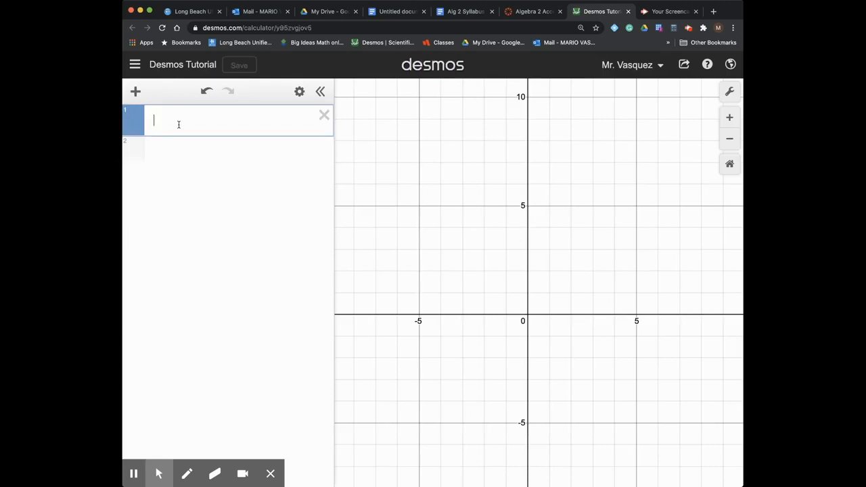
pyautogui.write('y')
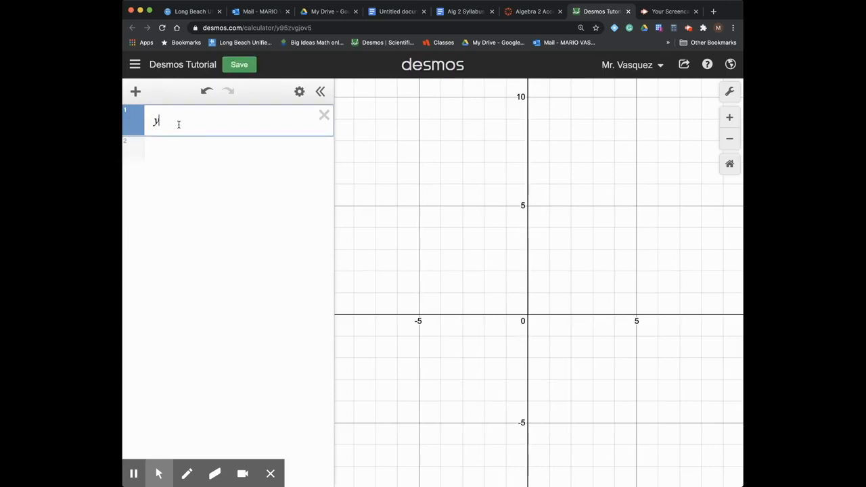
pyautogui.write('=x')
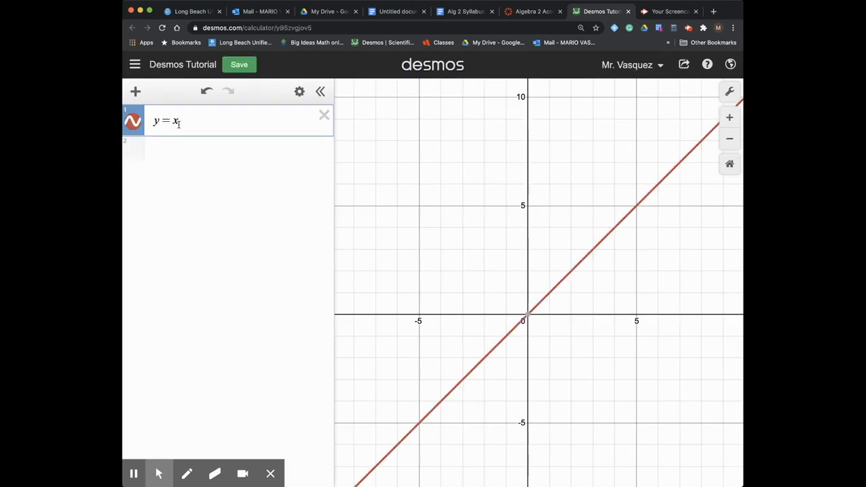
pyautogui.click(527, 316)
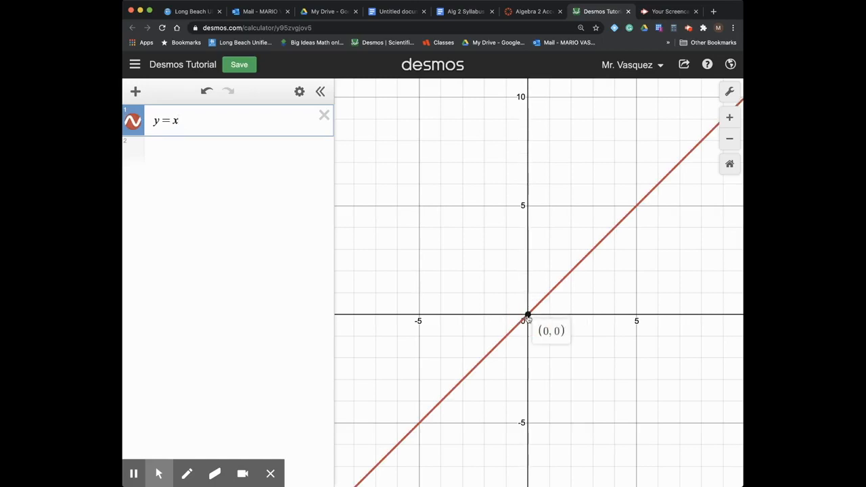
# - Graph the parabola y = x^2 on the second expression line
pyautogui.click(197, 156)
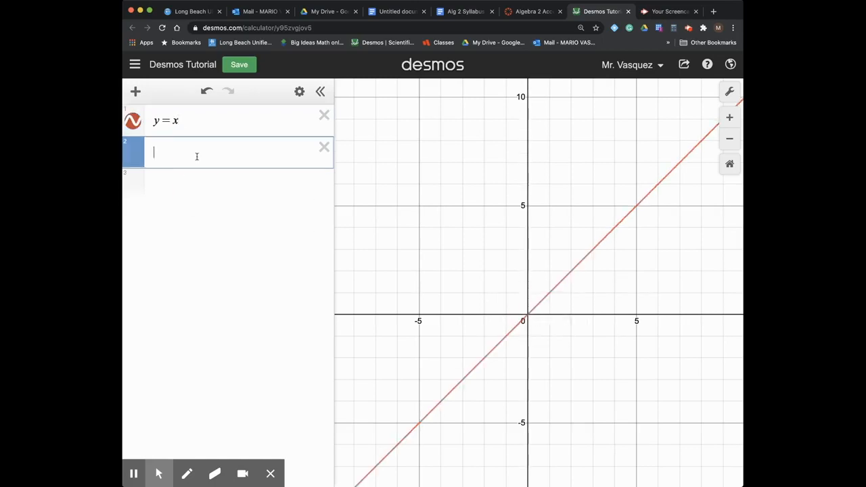
pyautogui.write('y = x')
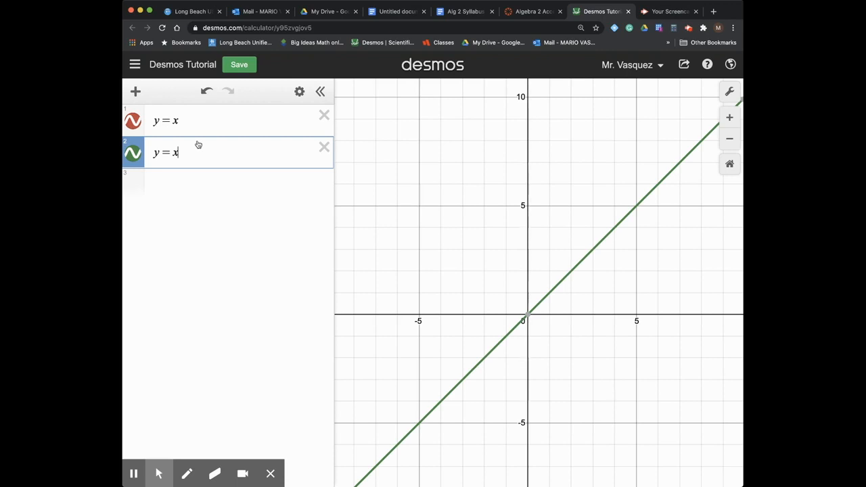
pyautogui.write('^')
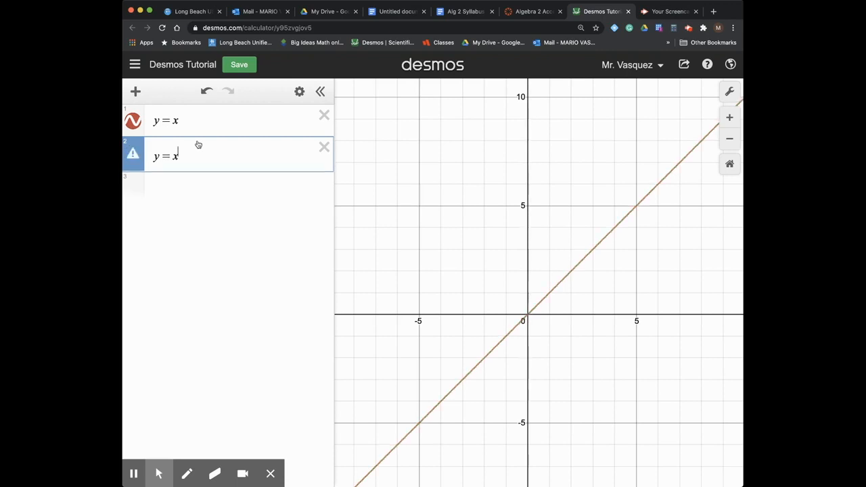
pyautogui.write('2')
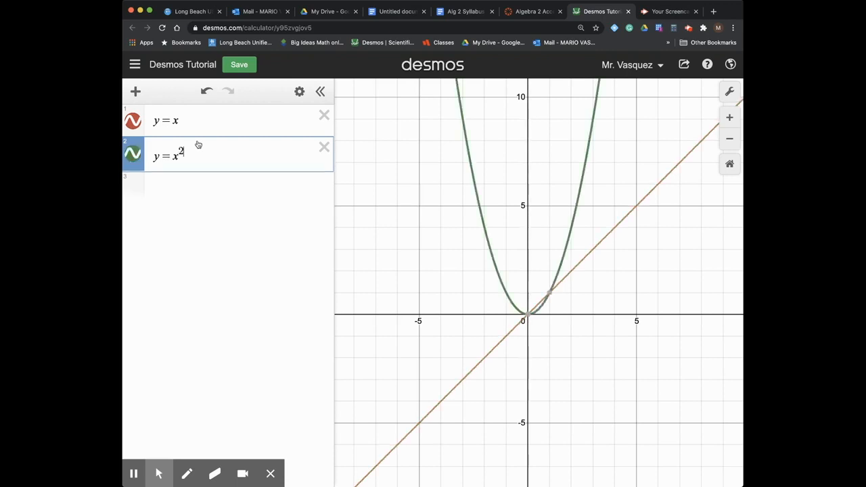
# - Graph y = x^2 again on the third expression line, inserting the square with the on-screen math keypad
pyautogui.click(175, 188)
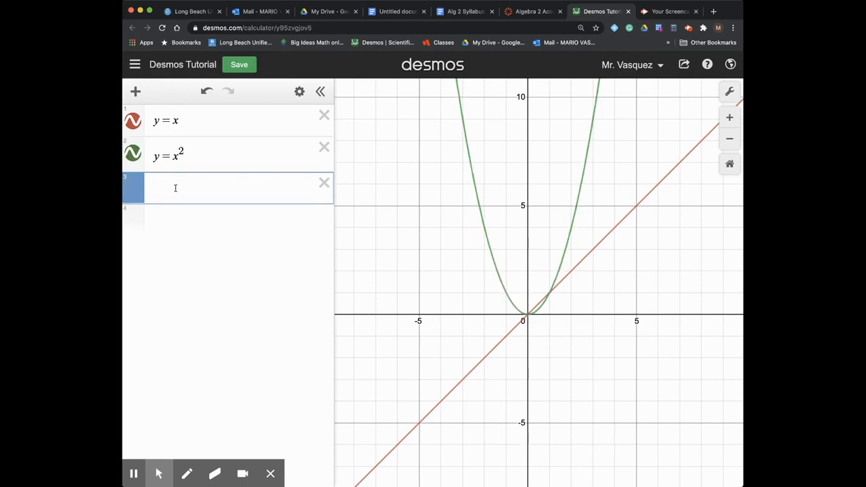
pyautogui.write('y =')
pyautogui.moveTo(160, 472)
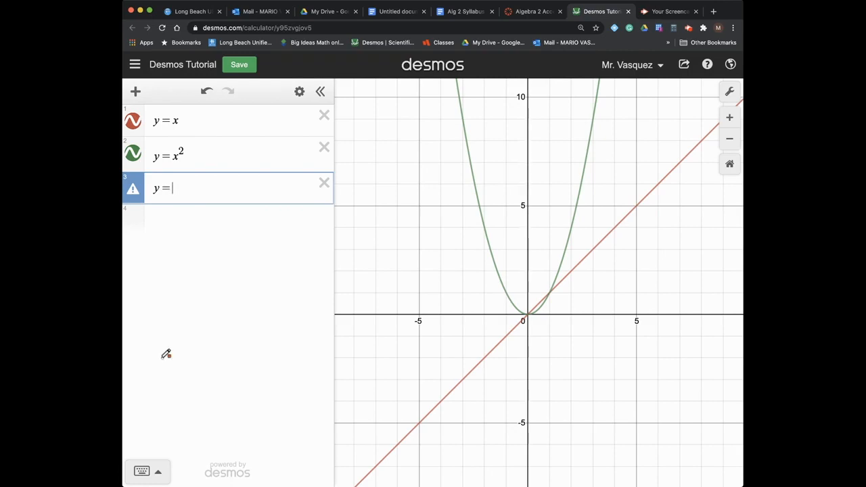
pyautogui.moveTo(145, 455)
pyautogui.mouseDown()
pyautogui.moveTo(143, 447)
pyautogui.moveTo(131, 478)
pyautogui.moveTo(183, 472)
pyautogui.moveTo(146, 451)
pyautogui.mouseUp()
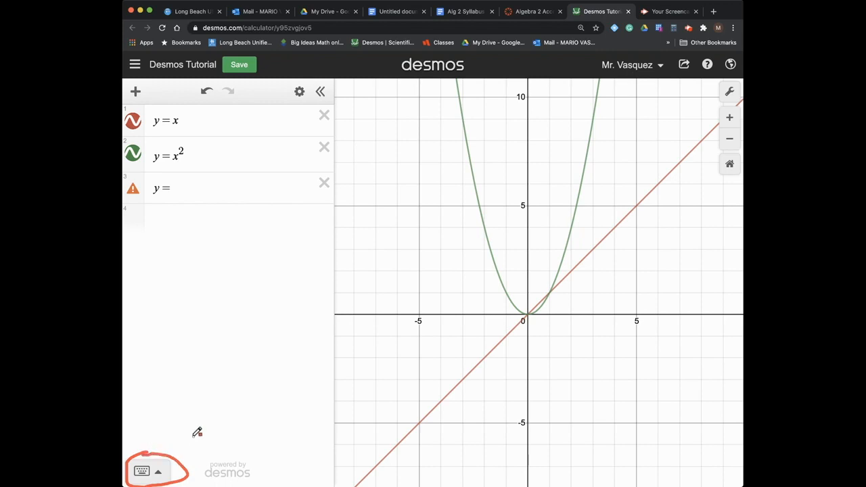
pyautogui.click(153, 471)
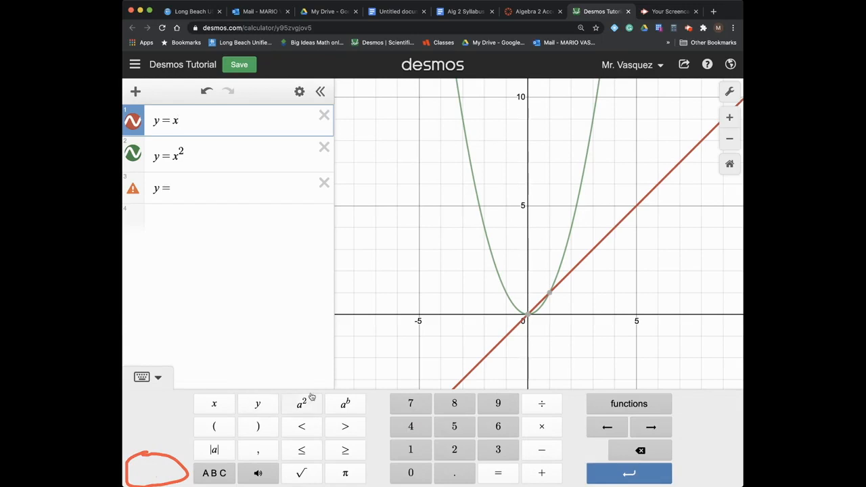
pyautogui.moveTo(302, 396)
pyautogui.mouseDown()
pyautogui.moveTo(289, 397)
pyautogui.moveTo(289, 423)
pyautogui.moveTo(300, 400)
pyautogui.mouseUp()
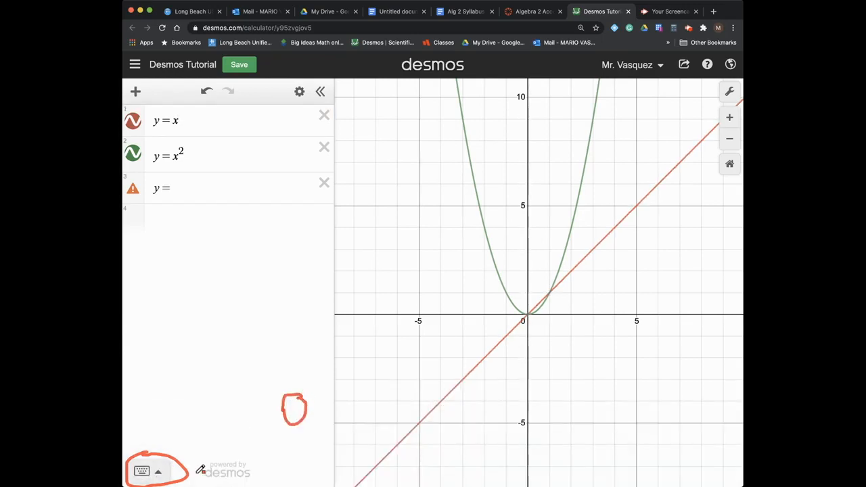
pyautogui.click(152, 472)
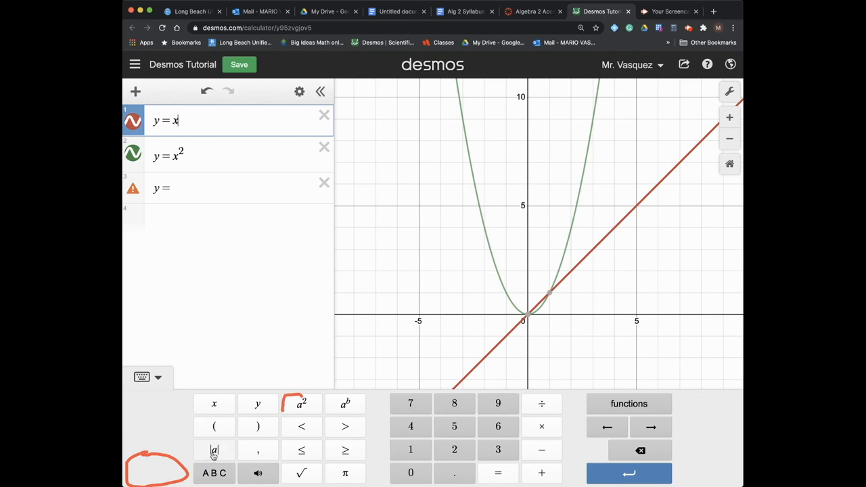
pyautogui.click(189, 191)
pyautogui.write('x')
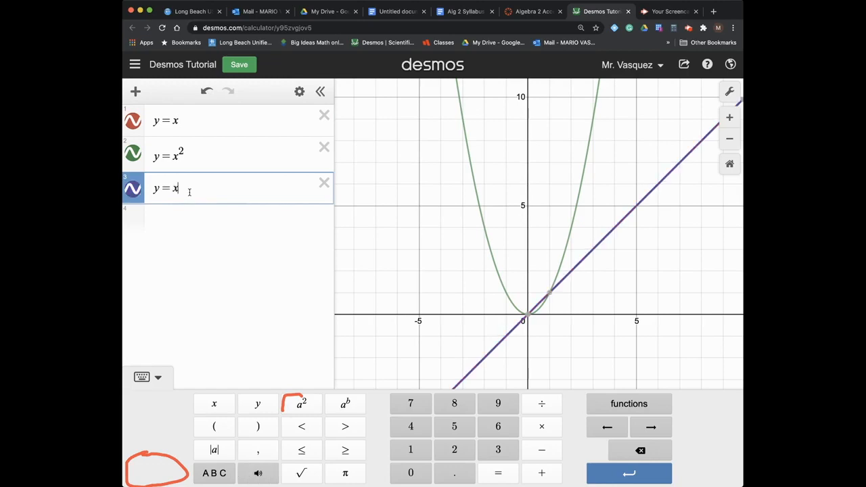
pyautogui.click(302, 408)
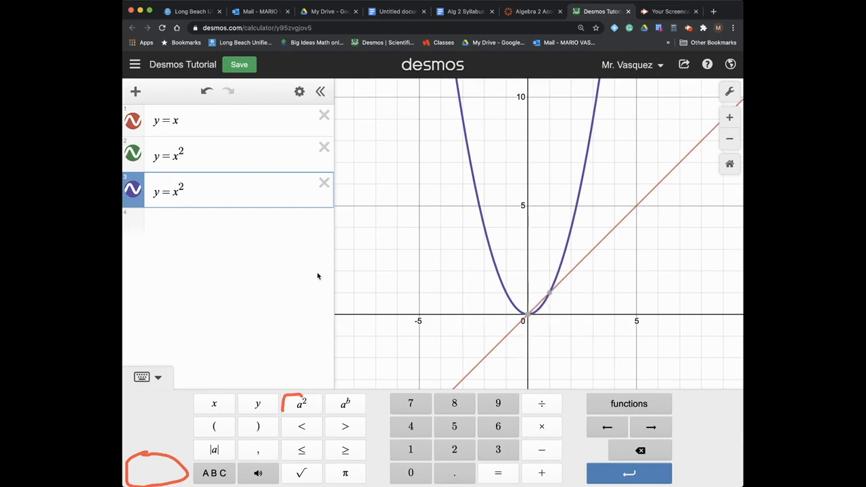
# - Hide the graphs of the first two expressions, y = x and y = x^2
pyautogui.click(134, 123)
pyautogui.click(134, 155)
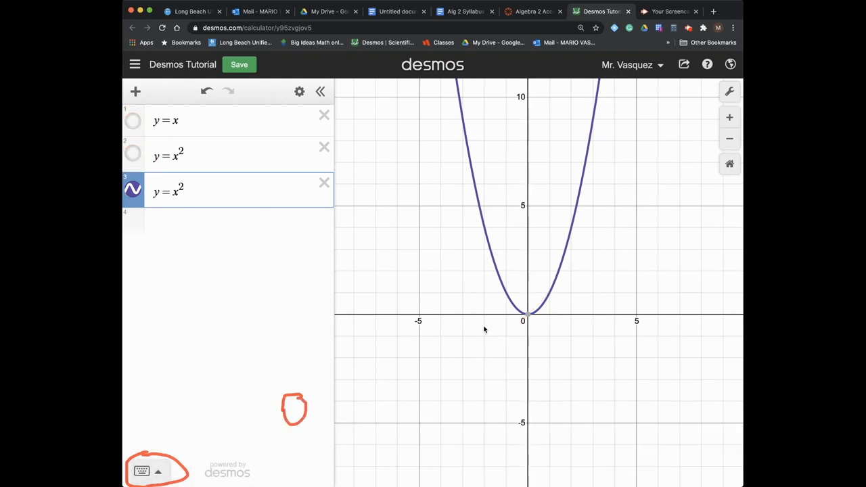
# - Zoom the graph in and back out, and collapse and reopen the expression list
pyautogui.click(730, 117)
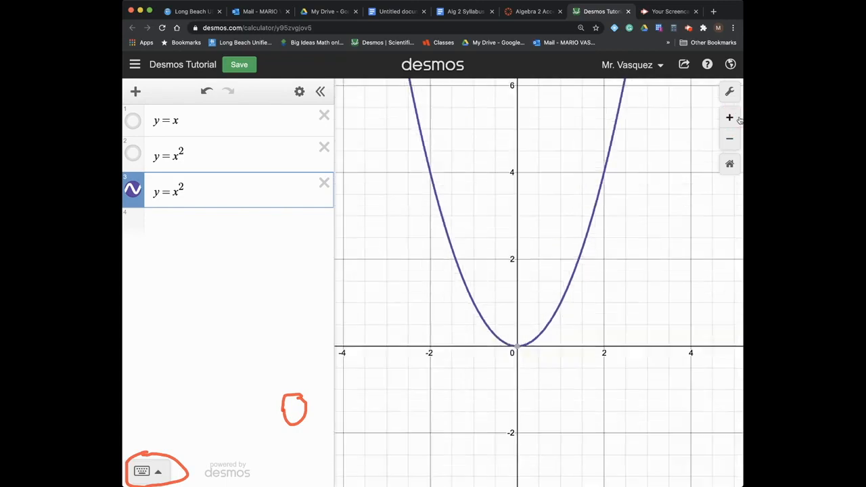
pyautogui.click(730, 138)
pyautogui.click(320, 91)
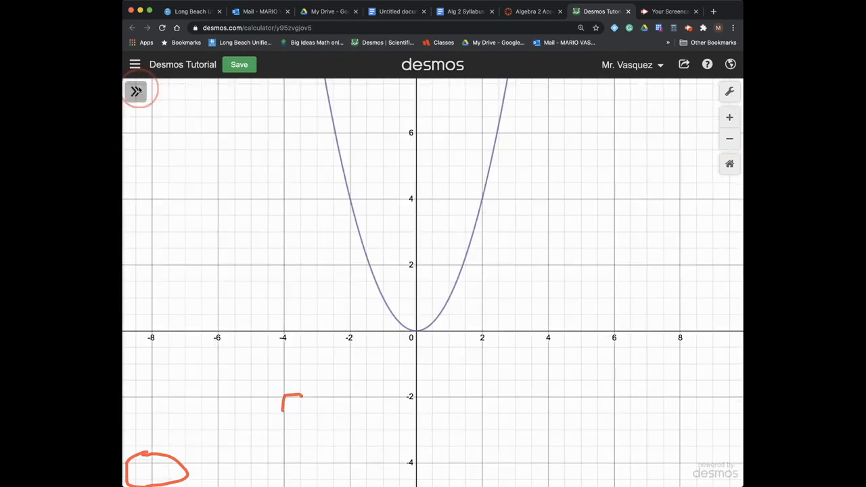
pyautogui.click(136, 92)
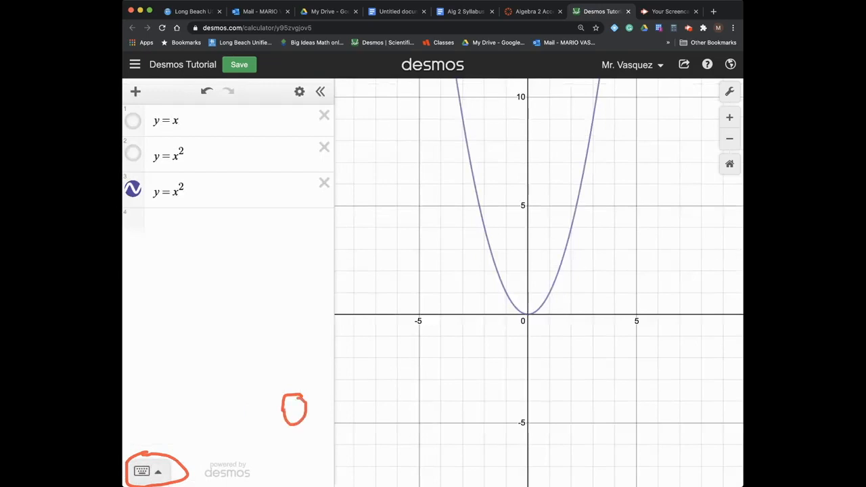
# - Turn Projector Mode on and off again in the graph settings, and close the settings
pyautogui.click(729, 91)
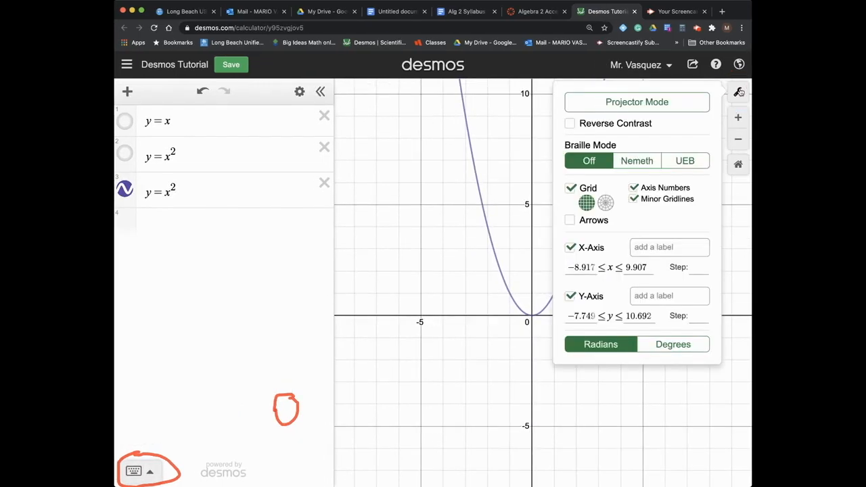
pyautogui.click(633, 102)
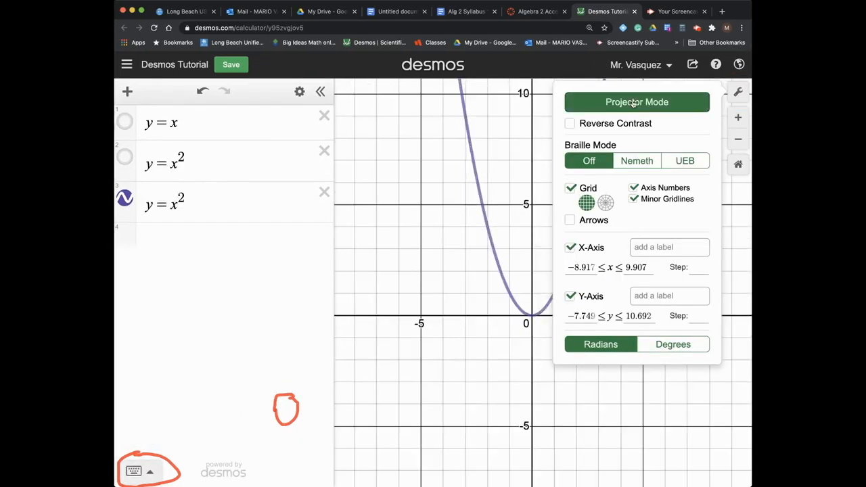
pyautogui.click(633, 102)
pyautogui.click(438, 277)
# - Graph the cubic y = x^3 on the fourth expression line, using the keypad's general exponent, and hide the keypad
pyautogui.click(172, 219)
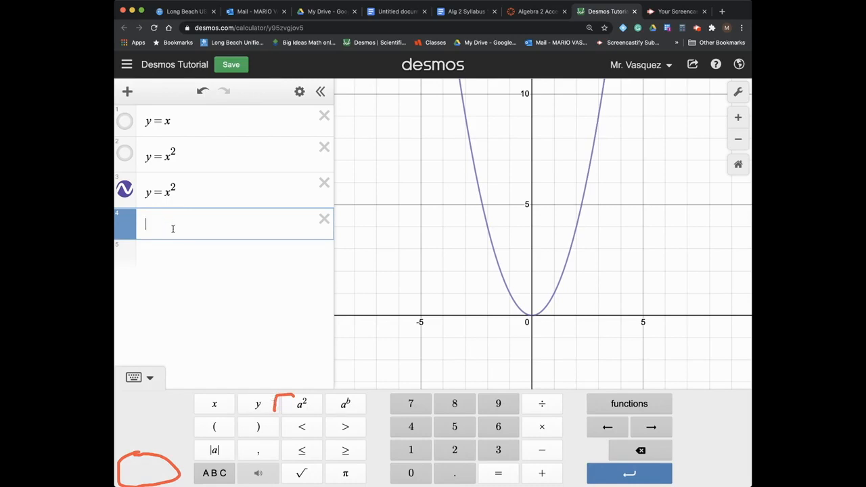
pyautogui.write('=x')
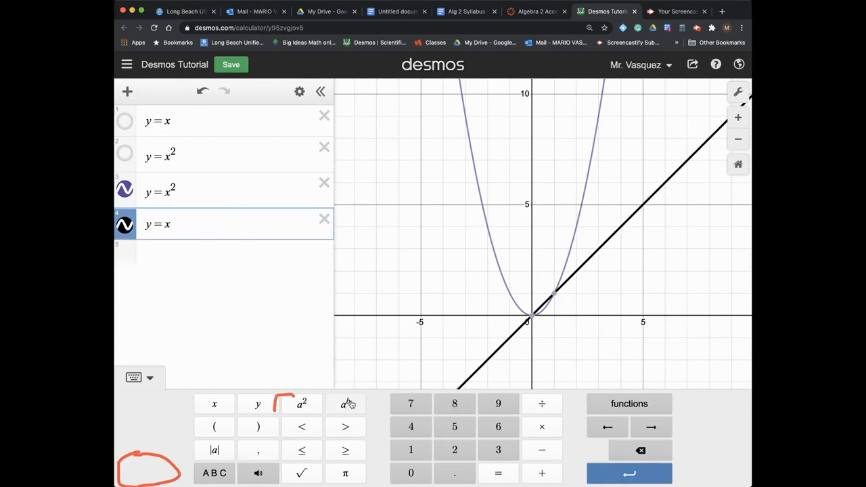
pyautogui.click(347, 404)
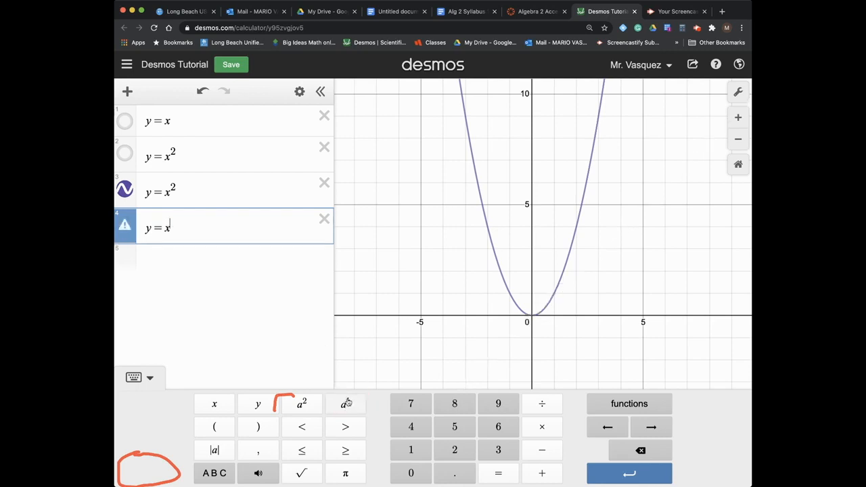
pyautogui.write('3')
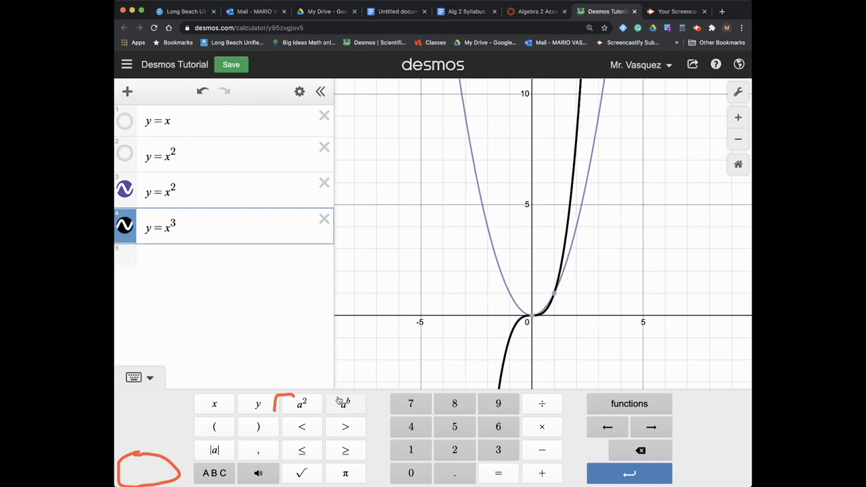
pyautogui.click(152, 380)
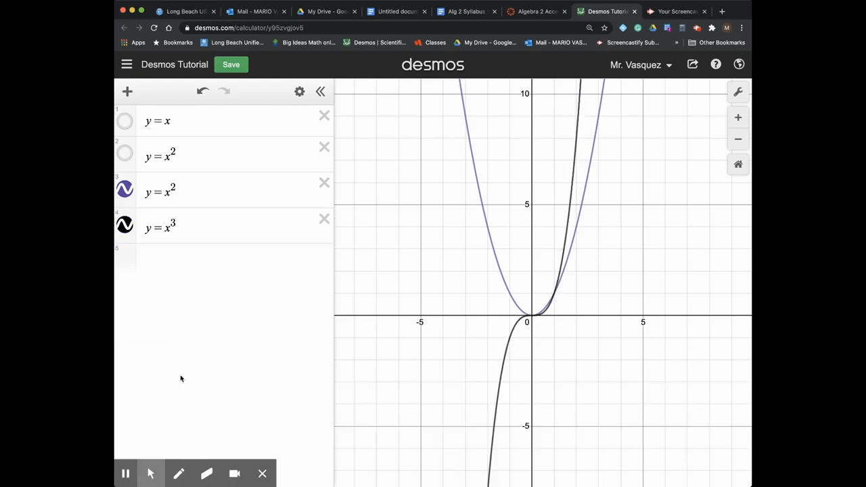
# - Graph y = |x| on the fifth expression line, inserting the absolute value bars with the on-screen keypad
pyautogui.click(166, 260)
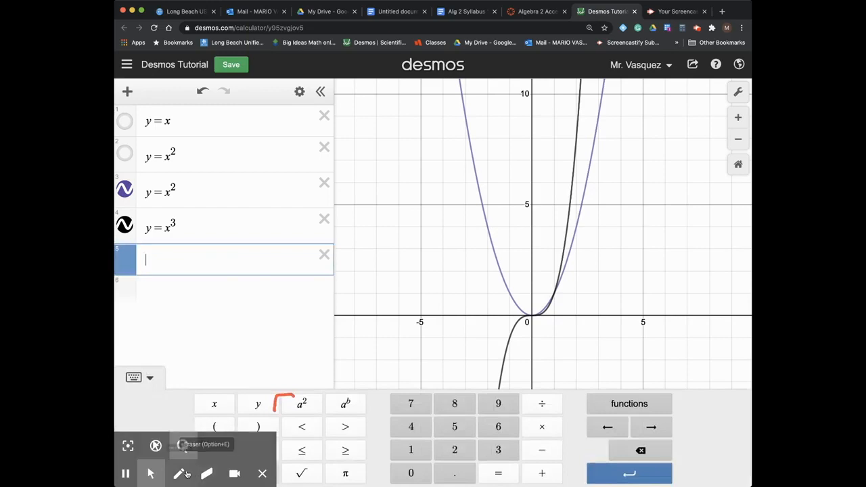
pyautogui.click(206, 473)
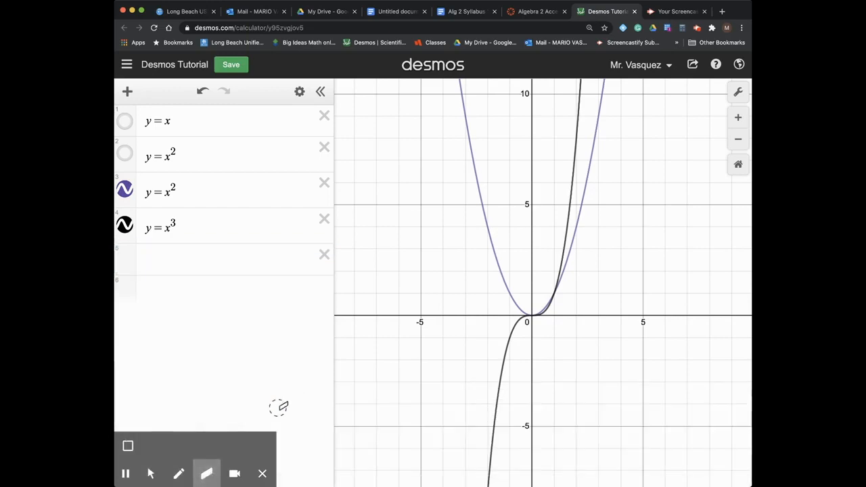
pyautogui.click(150, 474)
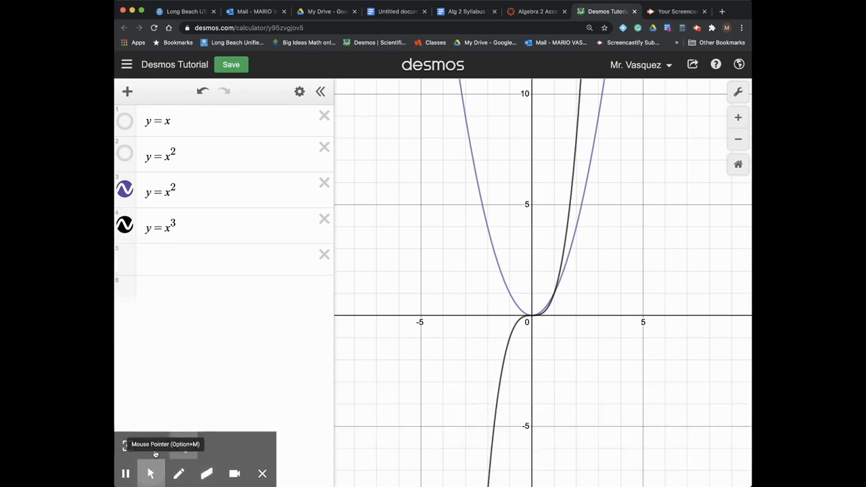
pyautogui.click(170, 255)
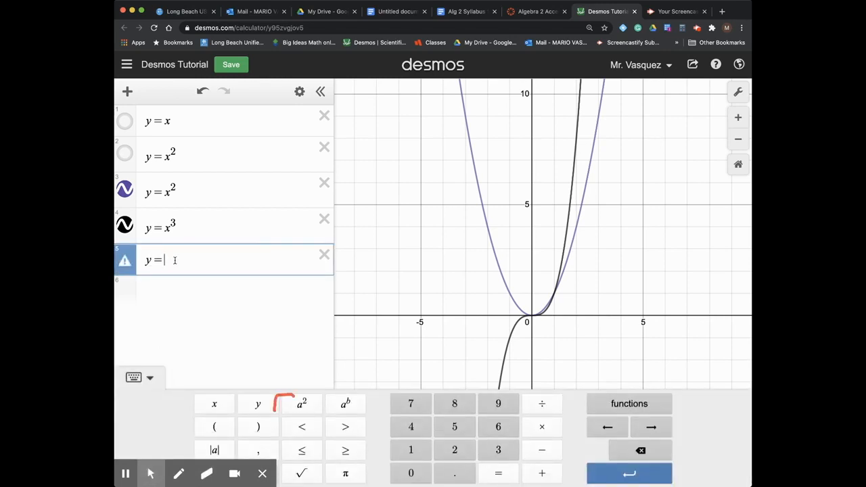
pyautogui.click(215, 450)
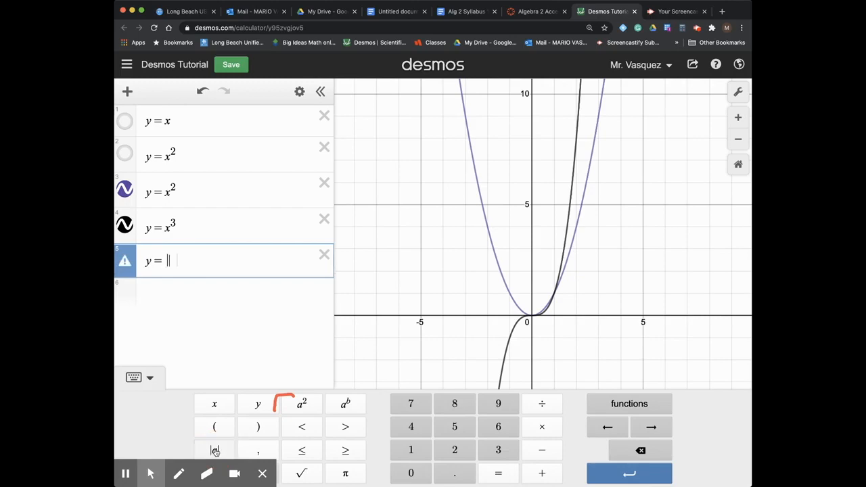
pyautogui.write('x')
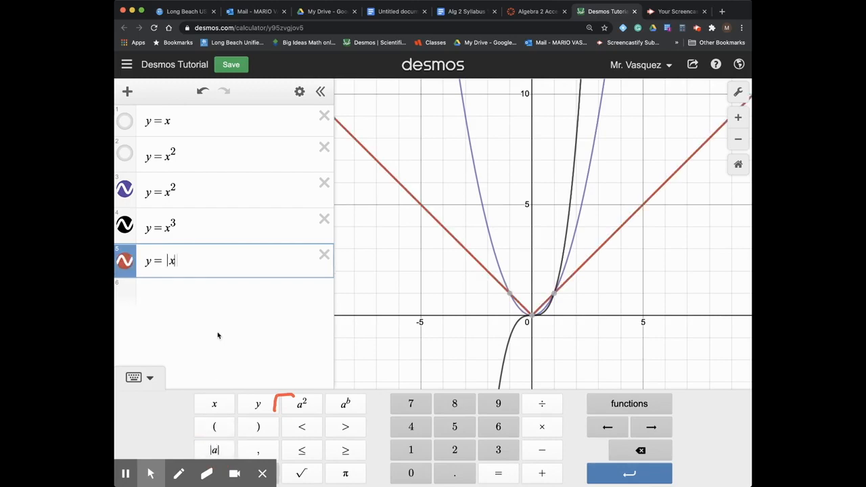
# - Add an empty sixth expression line and hide the graphs of y = x^2 on line three and y = x^3 on line four
pyautogui.click(220, 292)
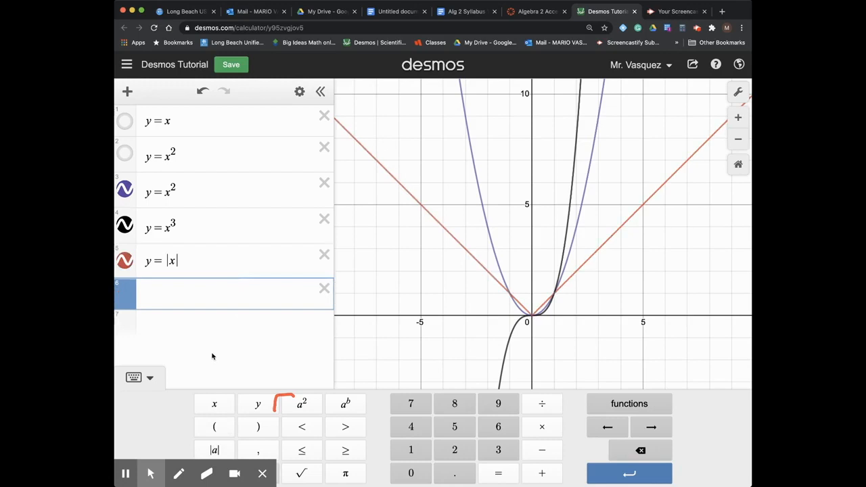
pyautogui.click(124, 224)
pyautogui.click(125, 194)
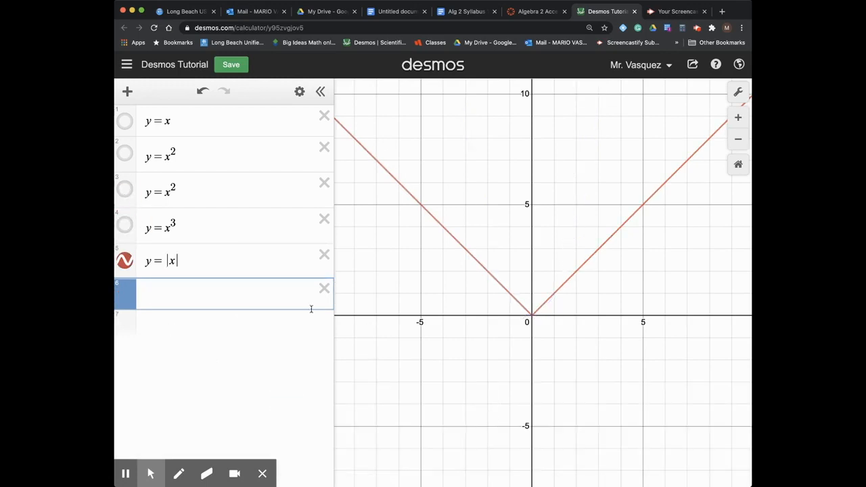
# - Copy the expression y = |x| from line five into the empty sixth line
pyautogui.moveTo(187, 258); pyautogui.dragTo(142, 261)
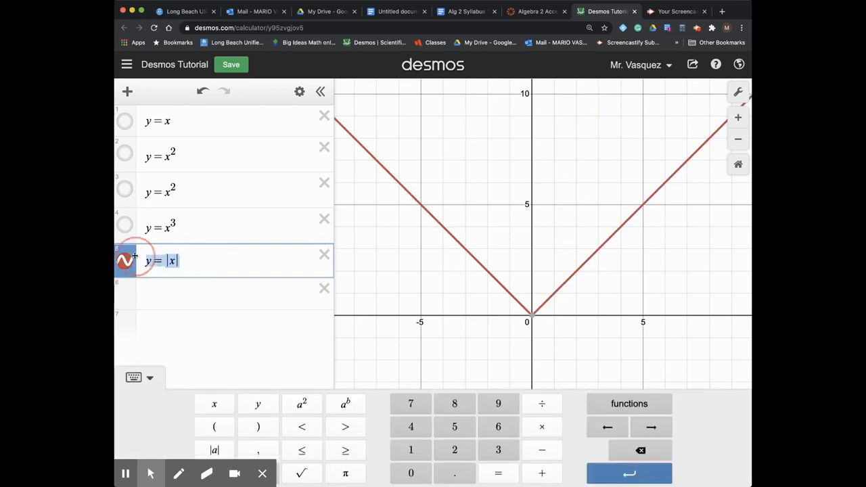
pyautogui.click(230, 291)
pyautogui.write('y=|x|')
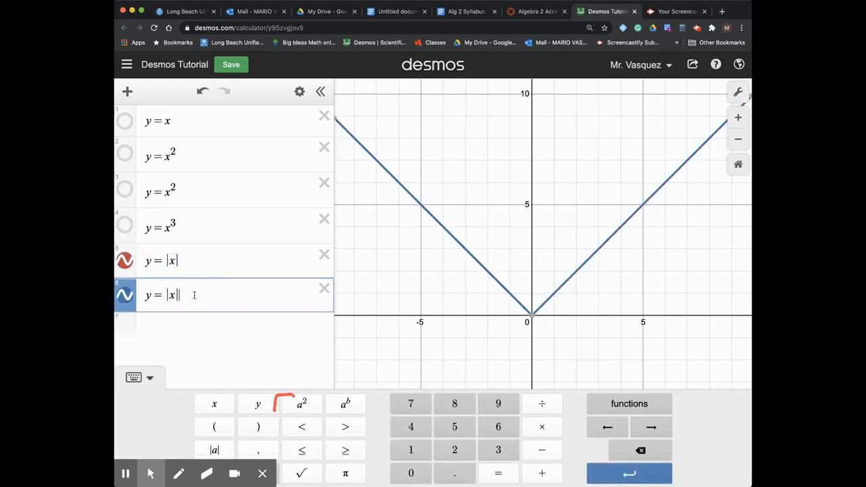
# - Set the line style of the red y = |x| graph on line five to dashed
pyautogui.click(125, 266)
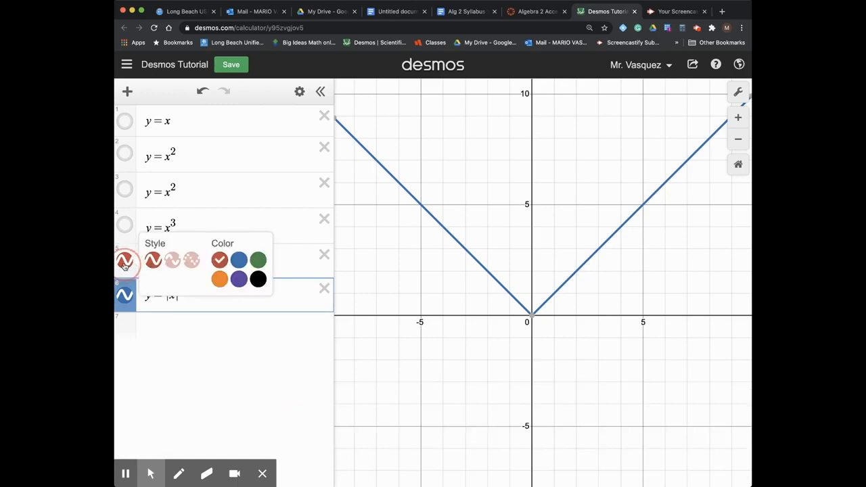
pyautogui.click(172, 261)
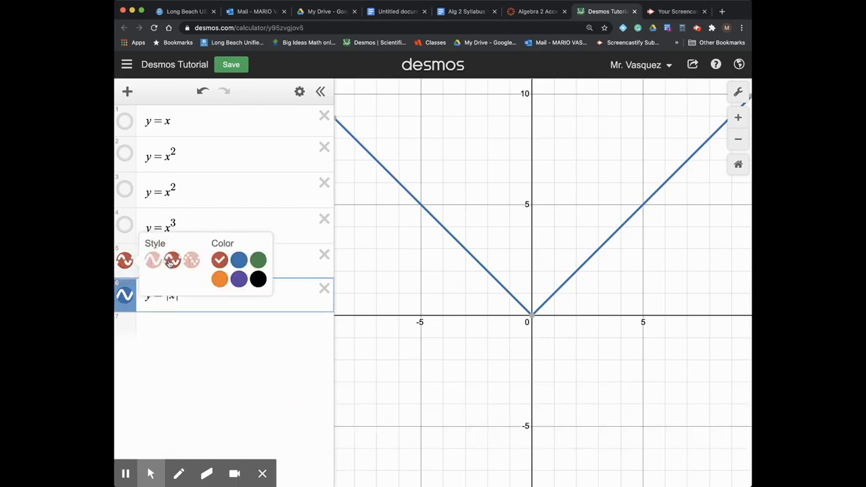
pyautogui.click(171, 262)
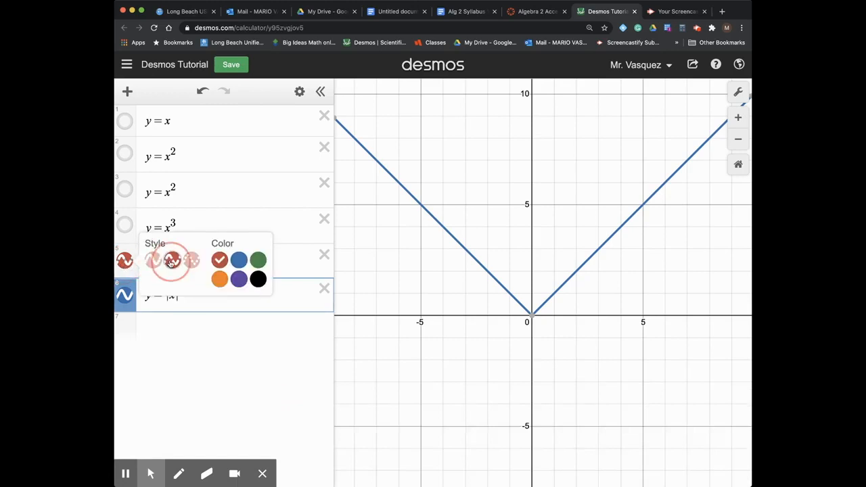
pyautogui.click(185, 344)
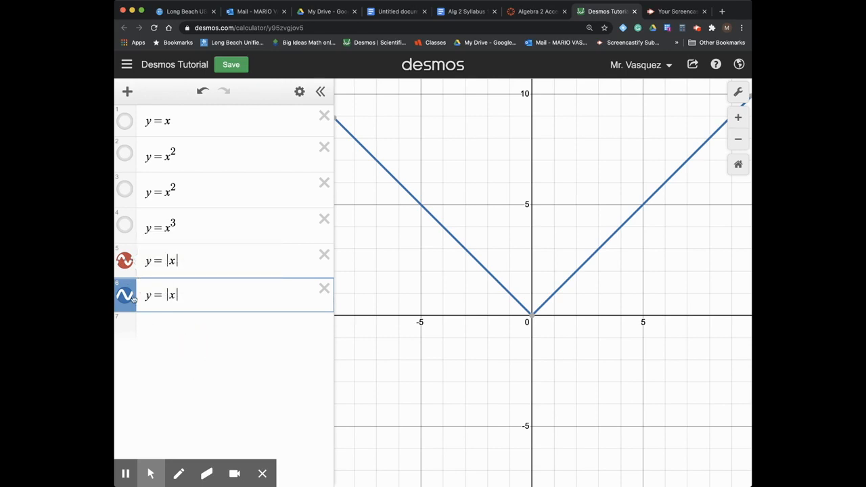
# - Reopen the style options of the graph on line five, switch it to solid and back to dashed, and close them
pyautogui.click(125, 262)
pyautogui.click(125, 262)
pyautogui.click(125, 262)
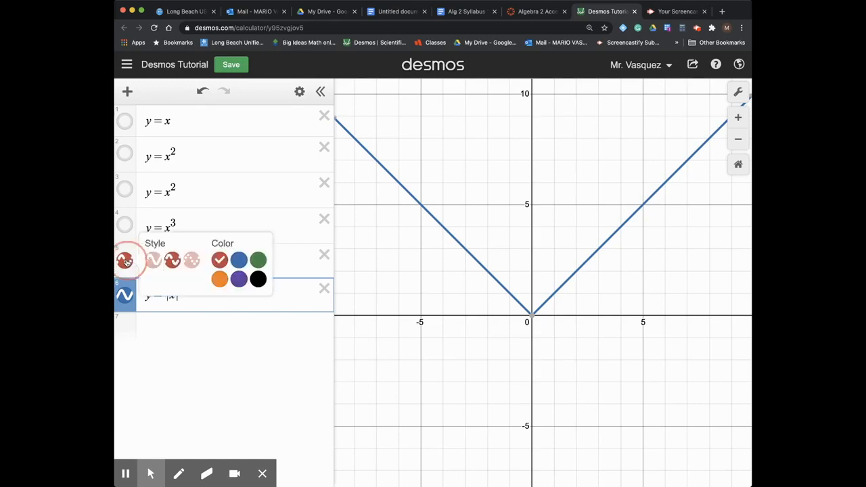
pyautogui.click(152, 260)
pyautogui.click(174, 264)
pyautogui.click(148, 348)
# - Toggle the visibility of the blue y = |x| graph on line six to compare it with the dashed graph underneath
pyautogui.click(127, 301)
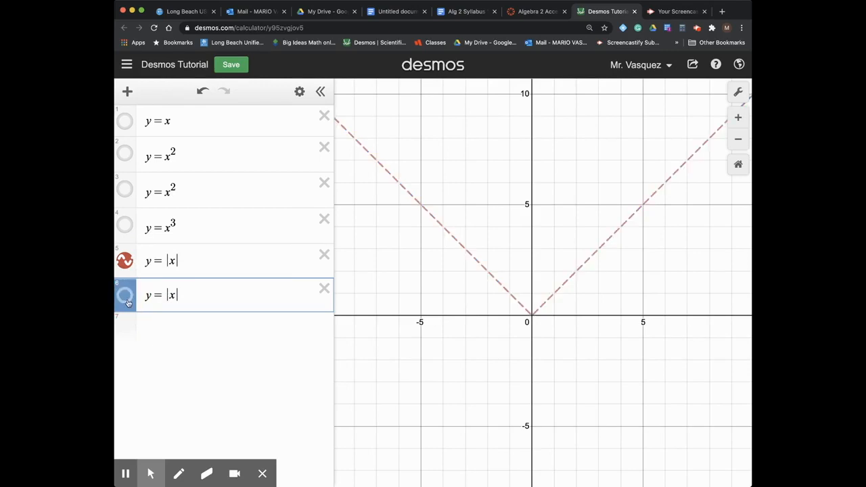
pyautogui.click(125, 295)
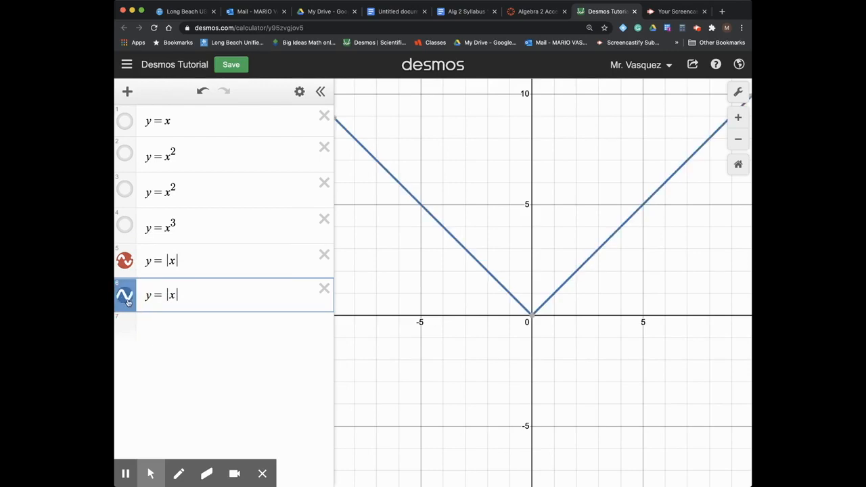
pyautogui.click(125, 297)
pyautogui.click(126, 298)
# - Change the expression on line six to y = |x| - 2
pyautogui.click(186, 298)
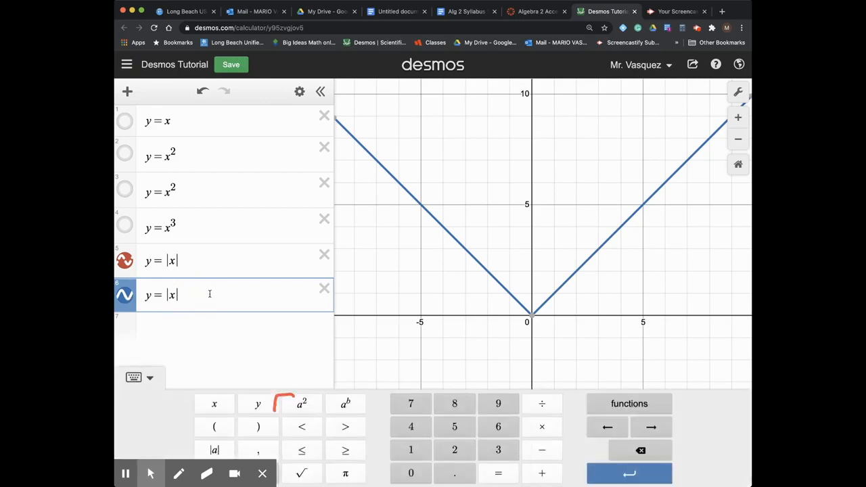
pyautogui.write('-2')
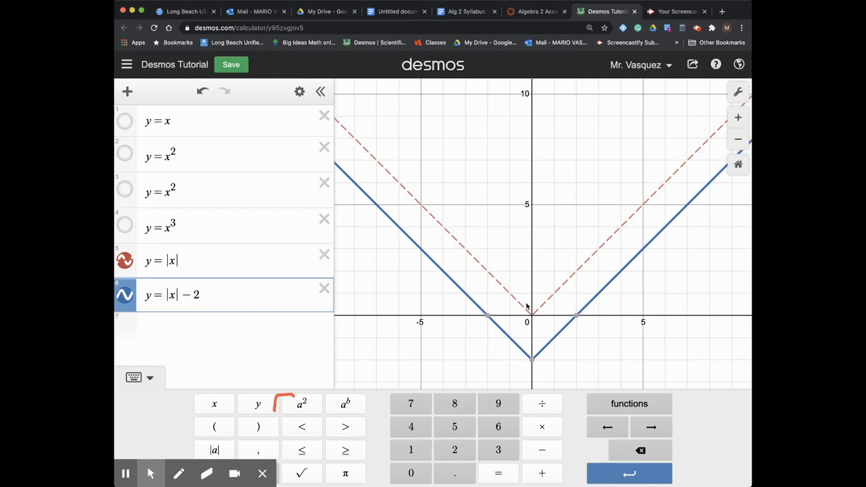
# - Inspect the coordinates of the vertices and x-intercepts of the dashed and the blue absolute value graphs
pyautogui.click(531, 314)
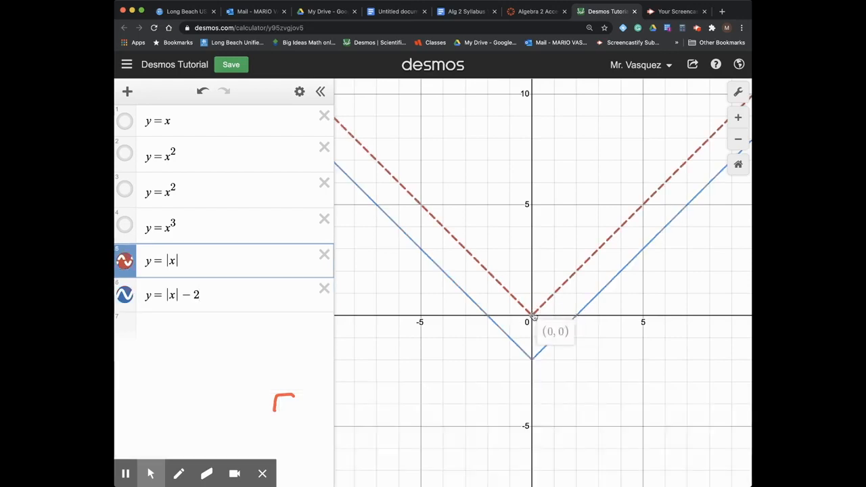
pyautogui.click(532, 358)
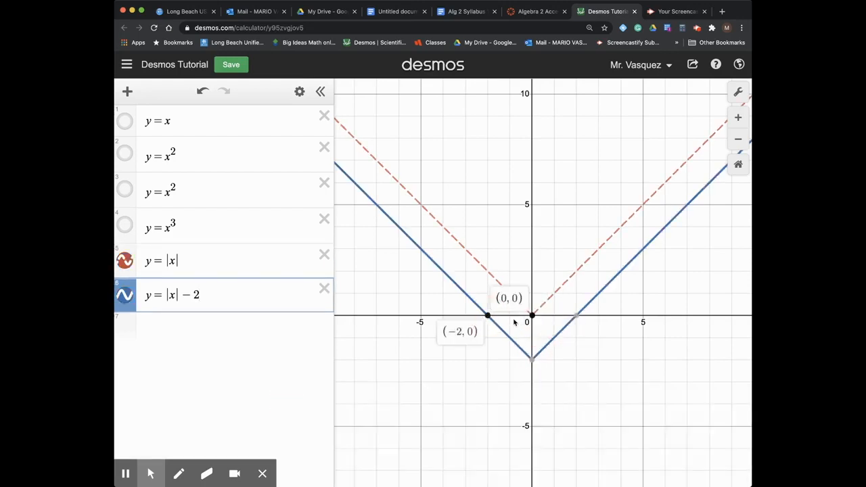
pyautogui.click(531, 315)
pyautogui.click(572, 322)
pyautogui.click(532, 360)
# - Start an empty seventh expression line and hide the graph of y = |x| - 2 on line six
pyautogui.click(194, 327)
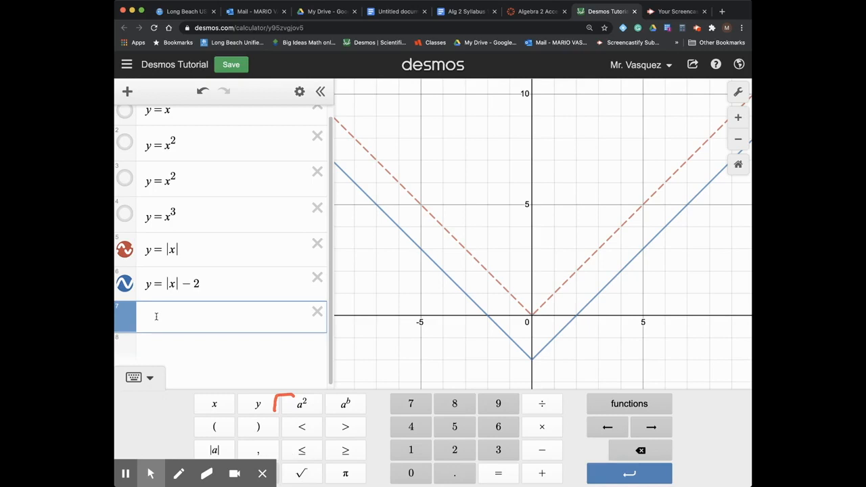
pyautogui.click(150, 378)
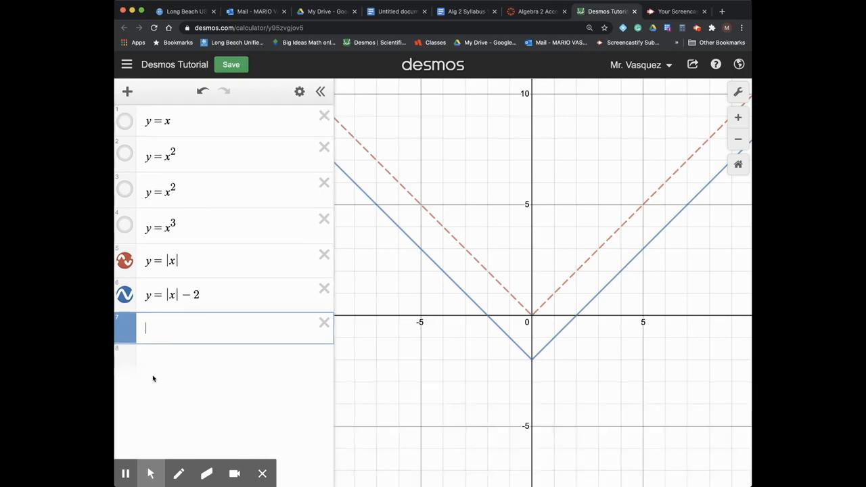
pyautogui.click(125, 294)
pyautogui.click(155, 329)
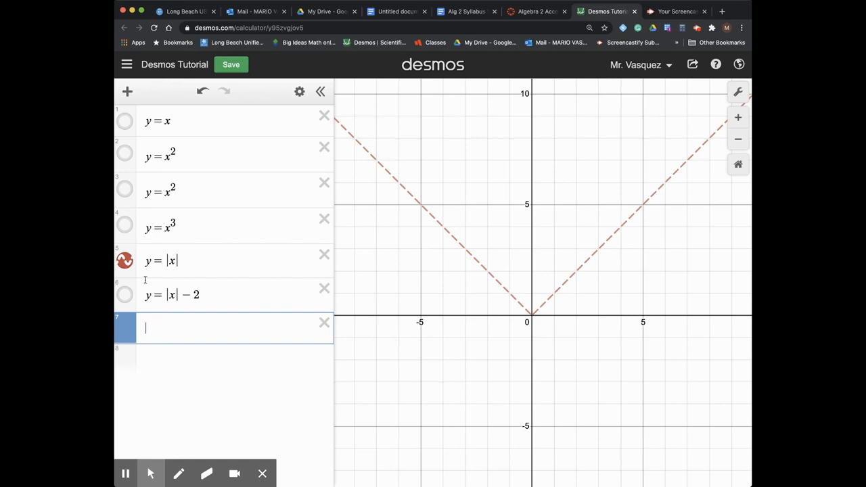
# - Insert a table on line seven and set the color of its points to purple
pyautogui.click(128, 93)
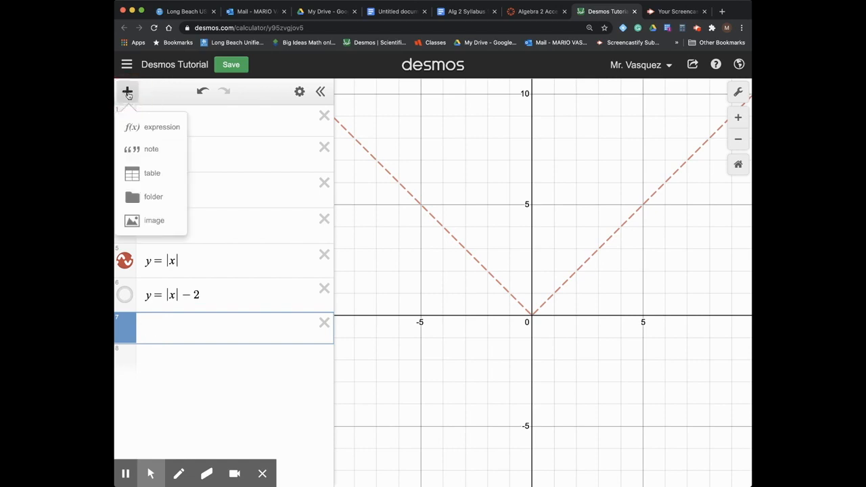
pyautogui.click(146, 176)
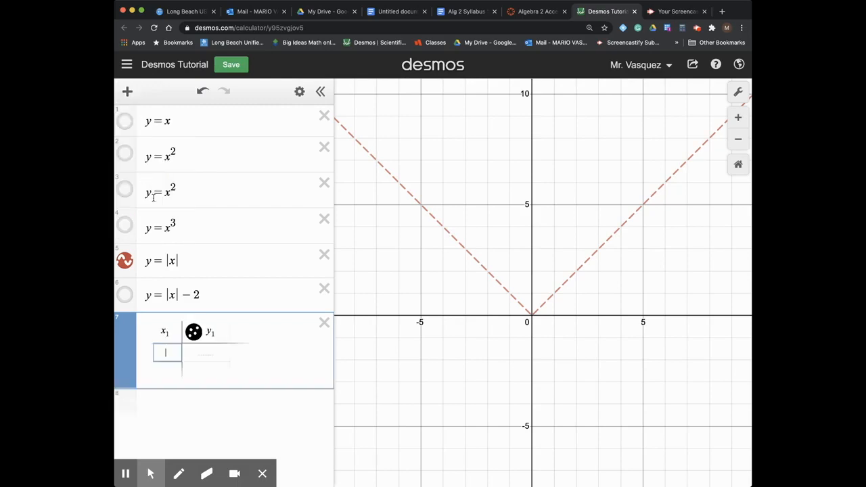
pyautogui.click(127, 91)
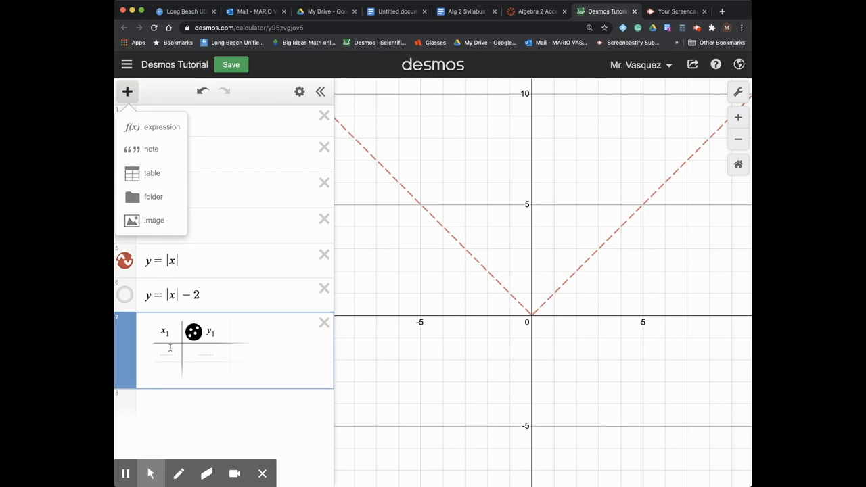
pyautogui.click(193, 335)
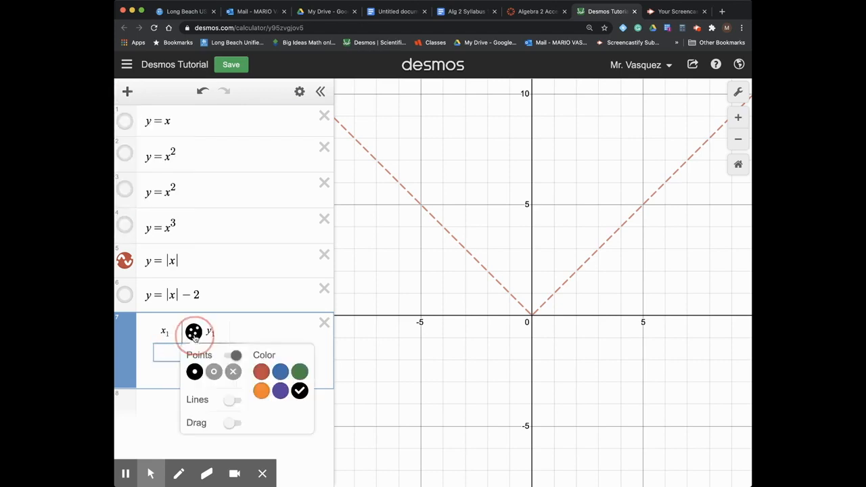
pyautogui.click(278, 392)
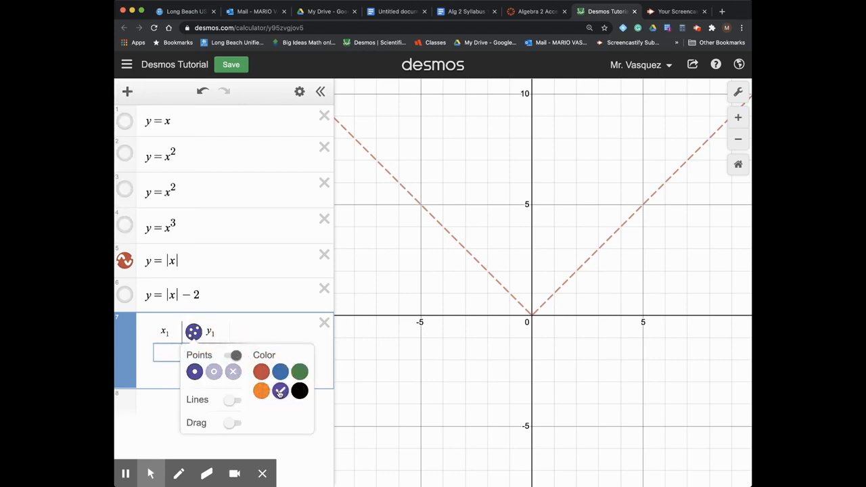
pyautogui.click(272, 331)
# - Enter the points (-2, 2) and (-1, 1) of y = |x| in the table's x and y columns
pyautogui.click(168, 352)
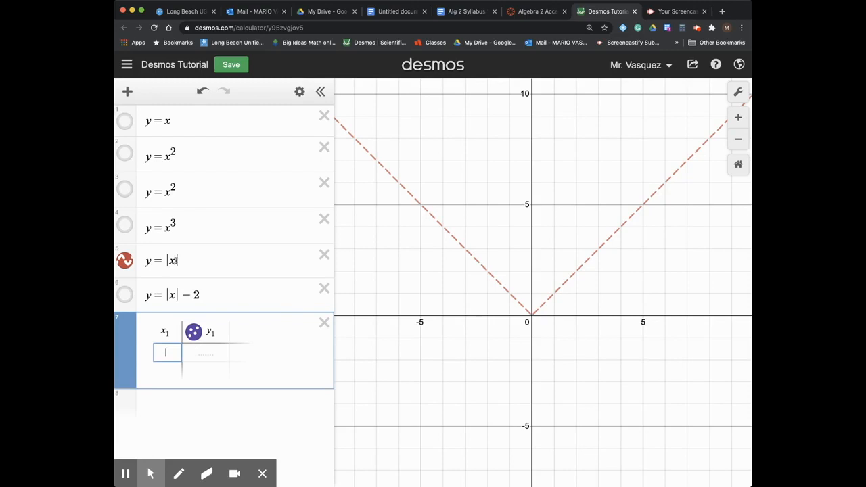
pyautogui.click(738, 117)
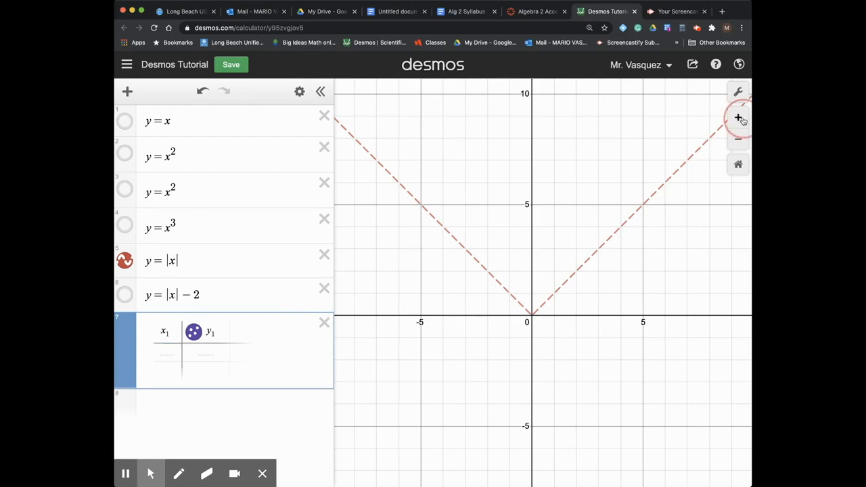
pyautogui.moveTo(690, 269); pyautogui.dragTo(695, 228)
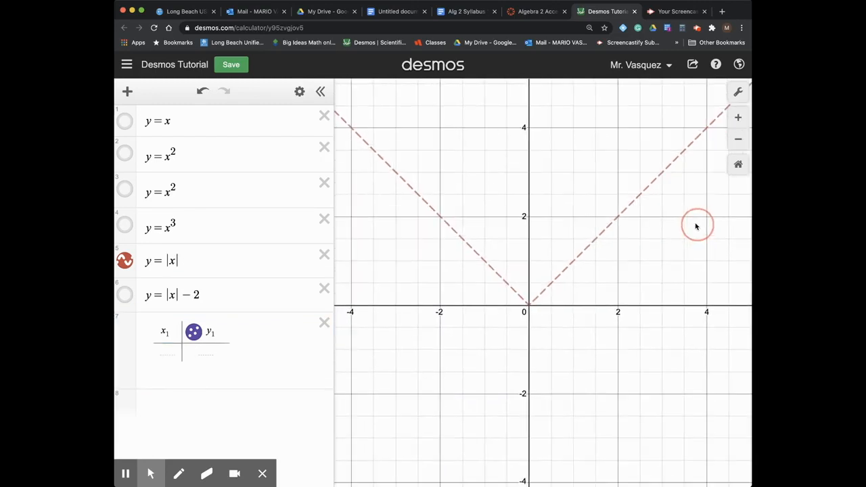
pyautogui.click(165, 353)
pyautogui.write('-2')
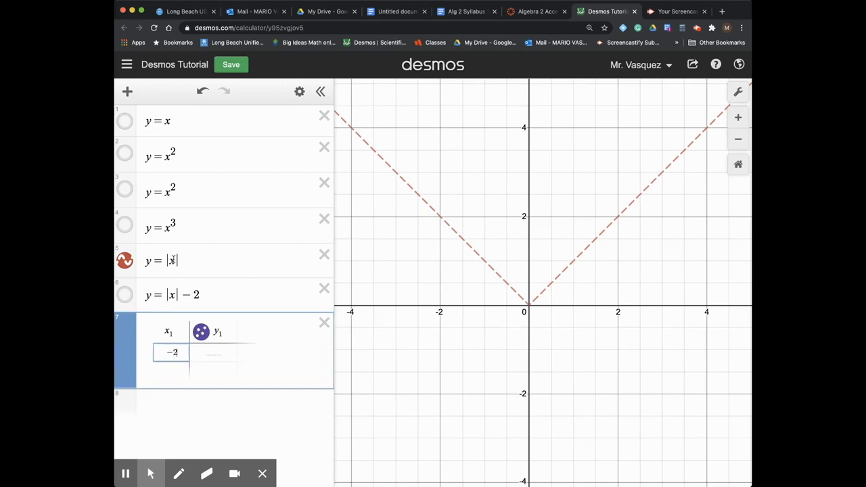
pyautogui.click(212, 355)
pyautogui.write('2')
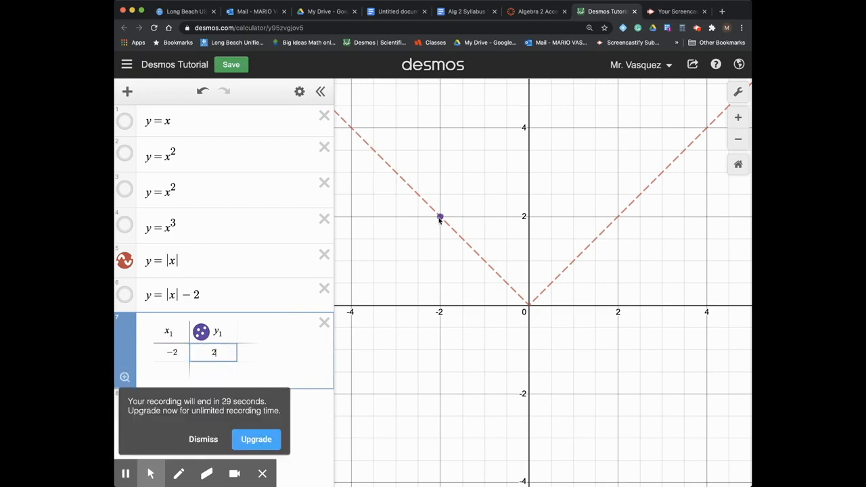
pyautogui.click(176, 368)
pyautogui.write('-1')
pyautogui.click(218, 367)
pyautogui.write('1')
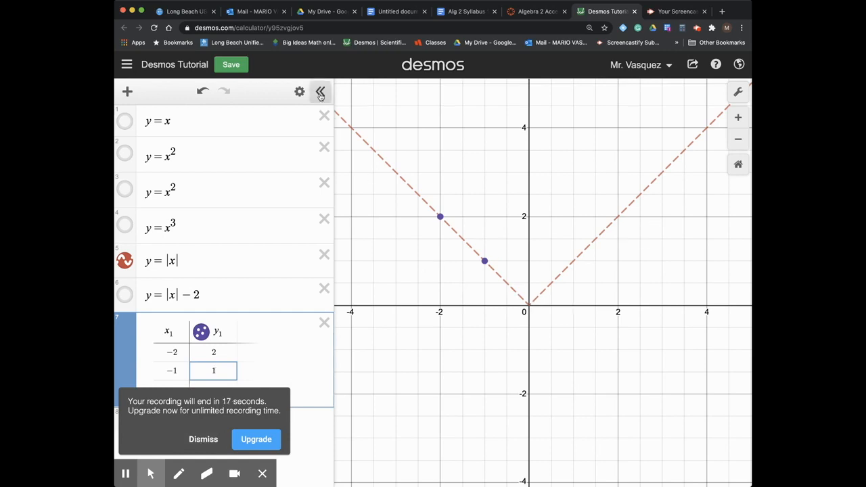
# - Collapse the expression list and open the image export options from the graph's sharing options
pyautogui.click(320, 92)
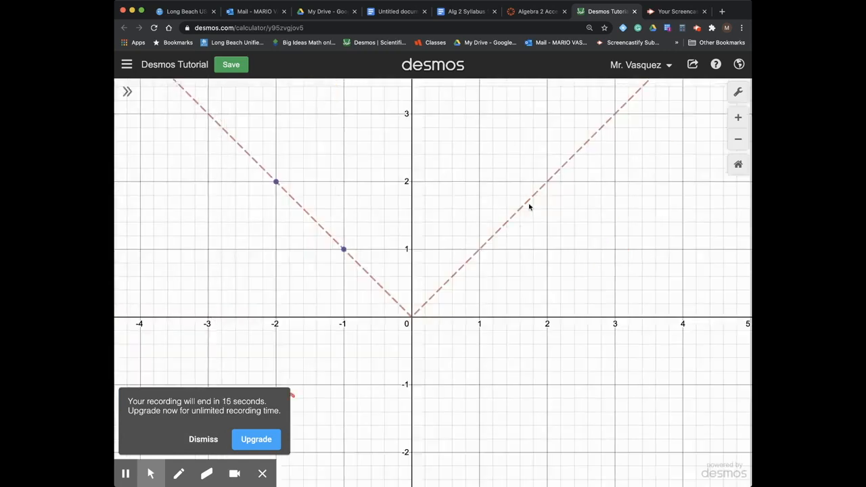
pyautogui.click(692, 64)
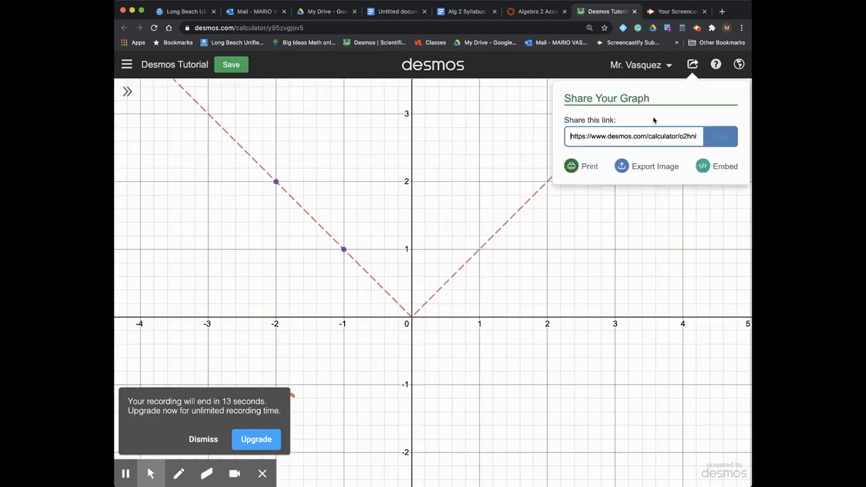
pyautogui.click(694, 67)
pyautogui.click(694, 67)
pyautogui.click(639, 171)
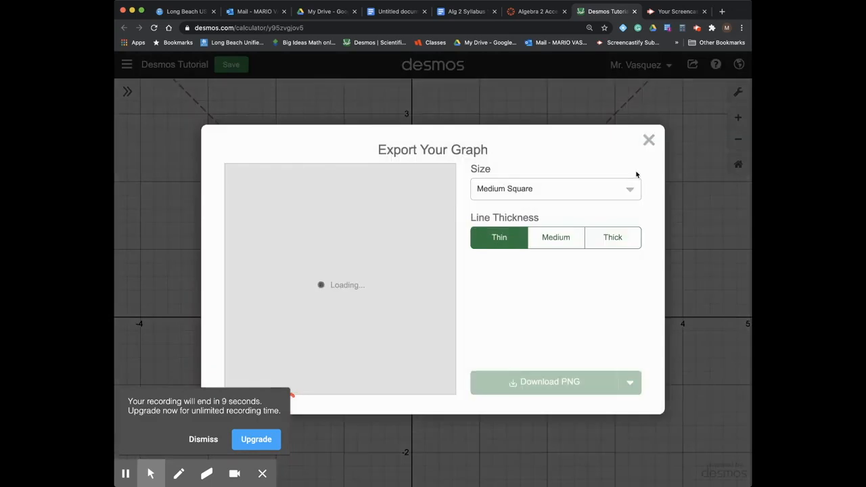